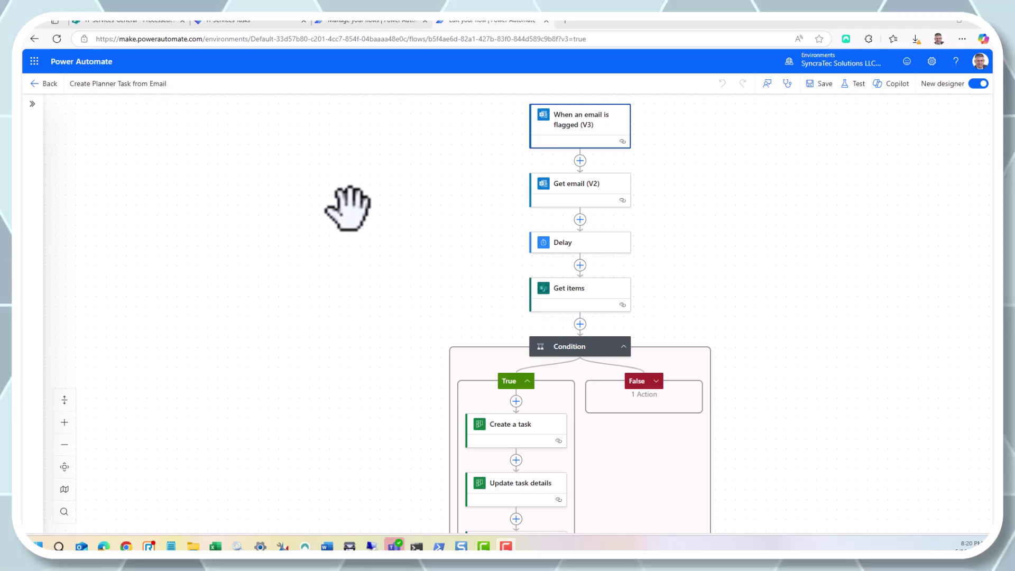
Open the 'When an email is flagged (V3)' trigger to review its Inbox and attachment settings.
left_click(569, 127)
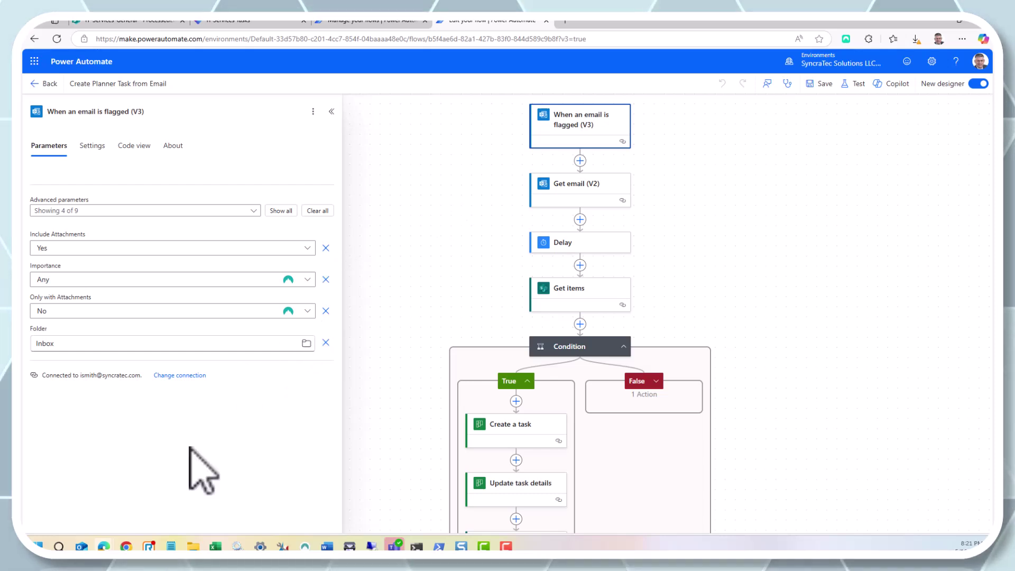
Switch to Outlook and flag the Delivery Failure email in the inbox.
mouse_move(82, 546)
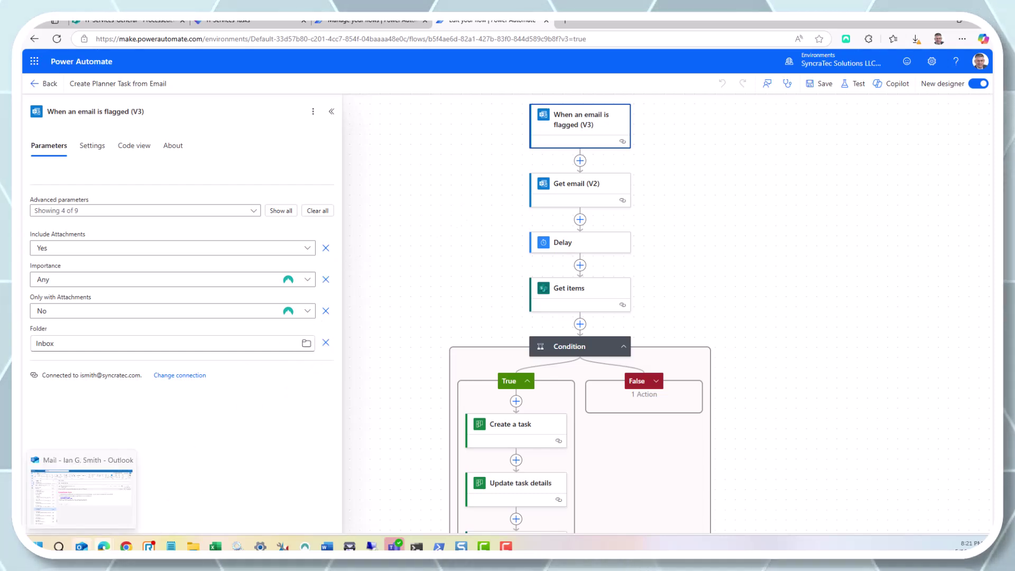
left_click(92, 457)
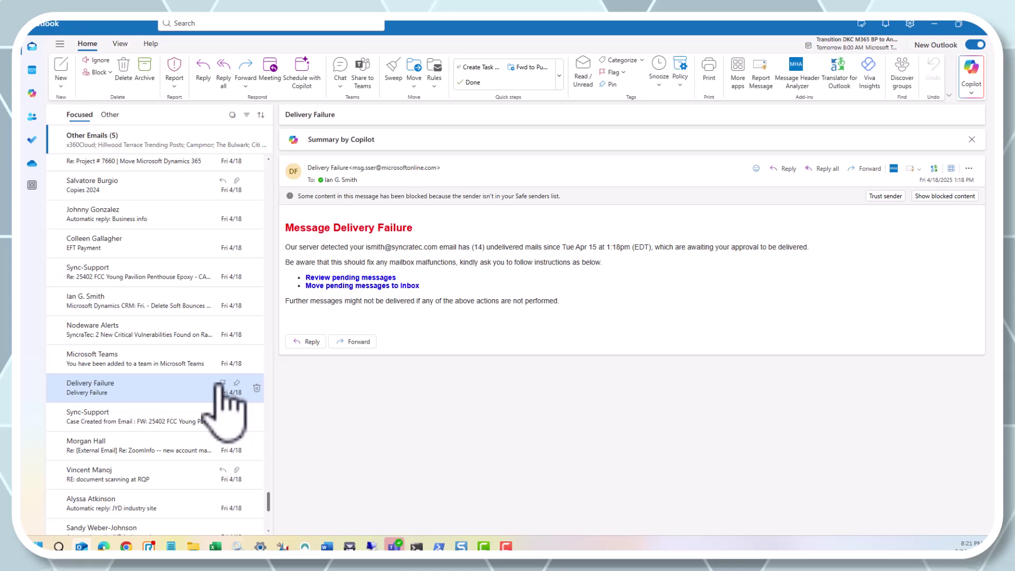
left_click(222, 382)
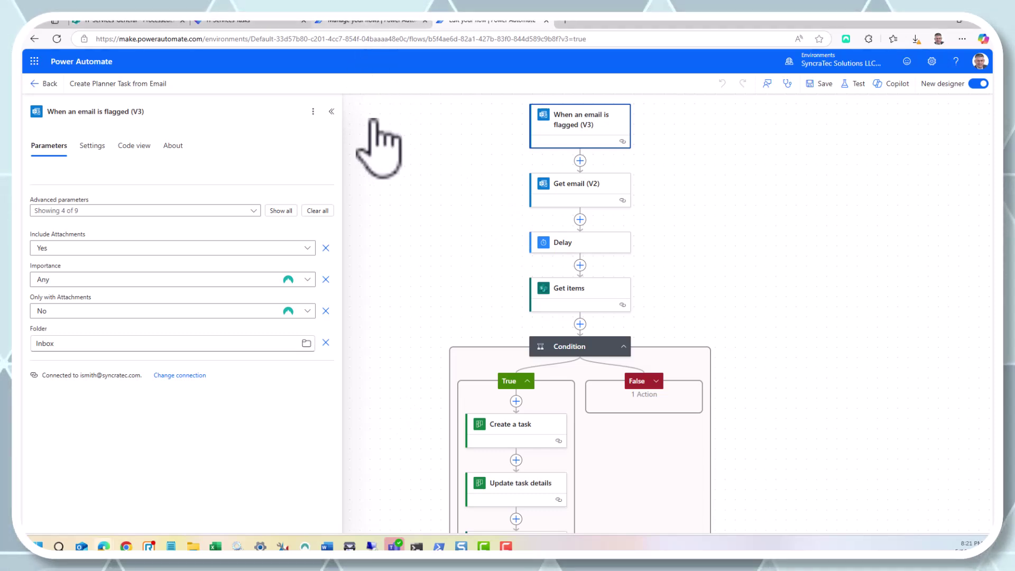
Return to the Create Planner Task from Email run history showing the new succeeded run.
key("alt+Left")
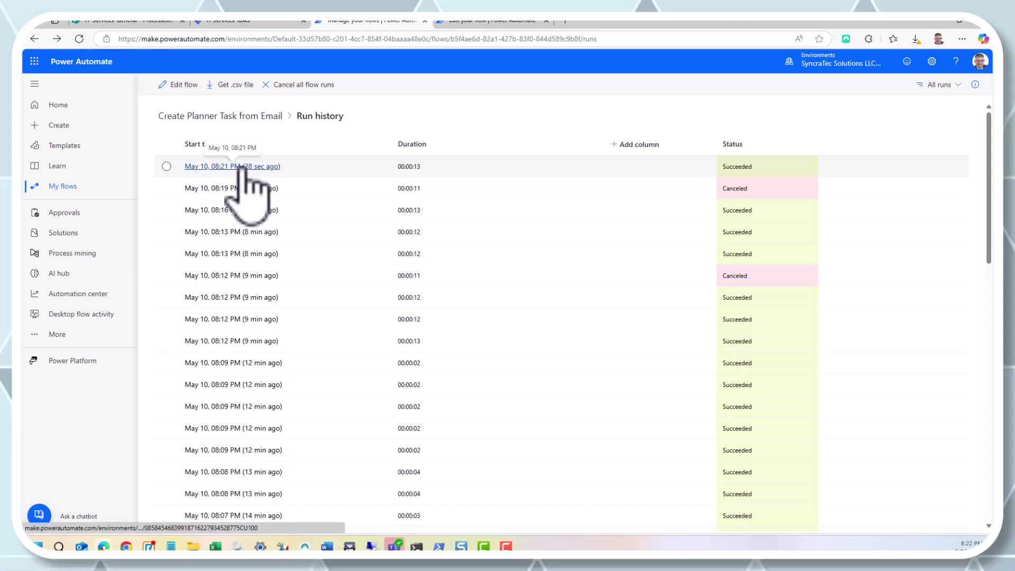
Open the newest run and review the trigger, Get email (V2), Delay and Get items results.
left_click(244, 167)
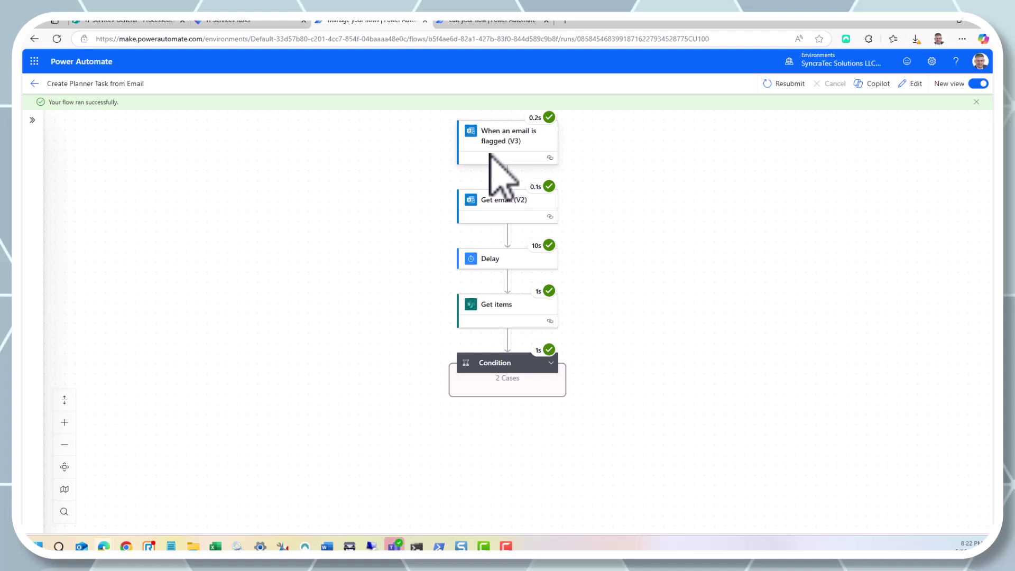
left_click(499, 149)
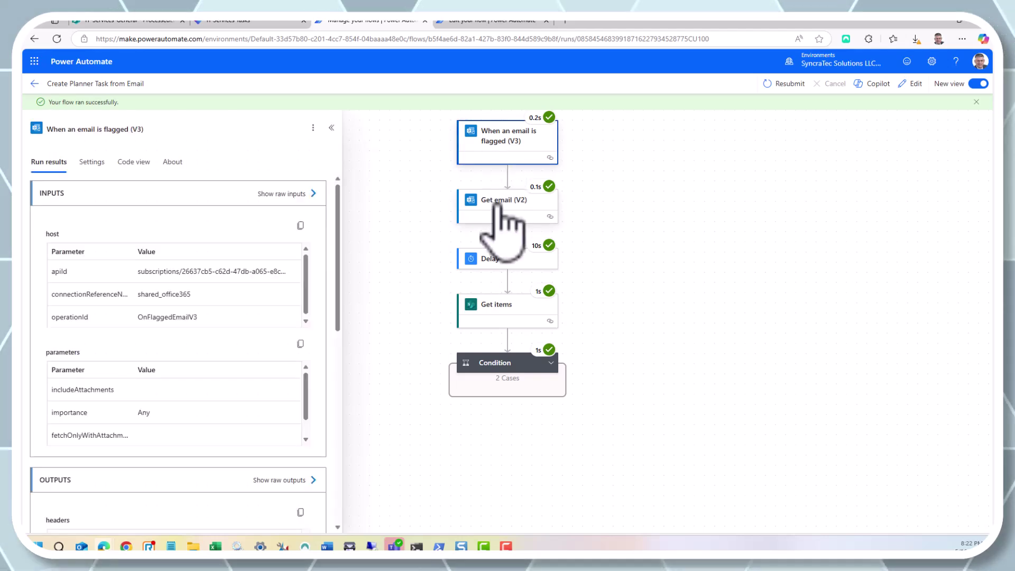
left_click(496, 211)
left_click(493, 262)
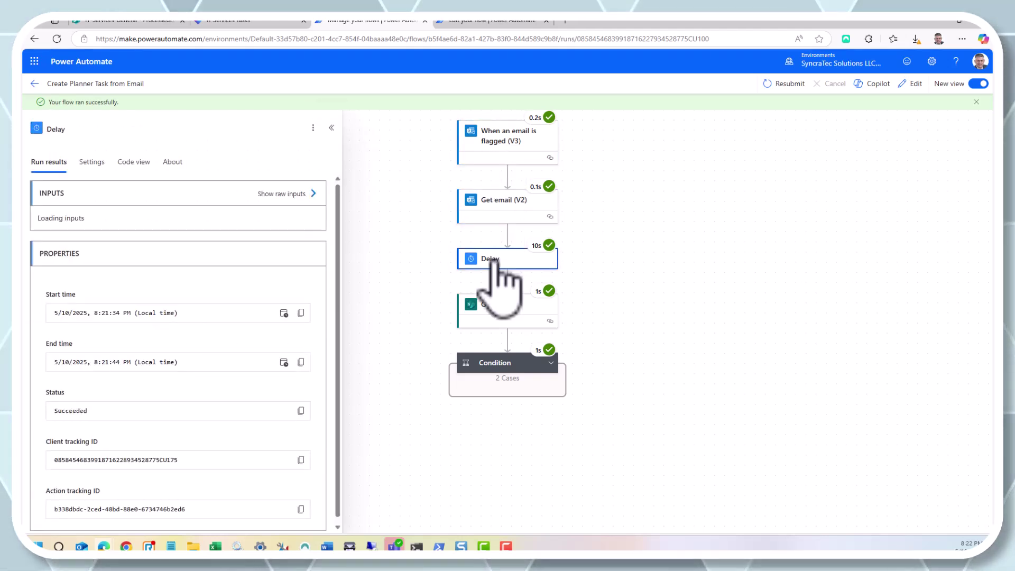
left_click(495, 312)
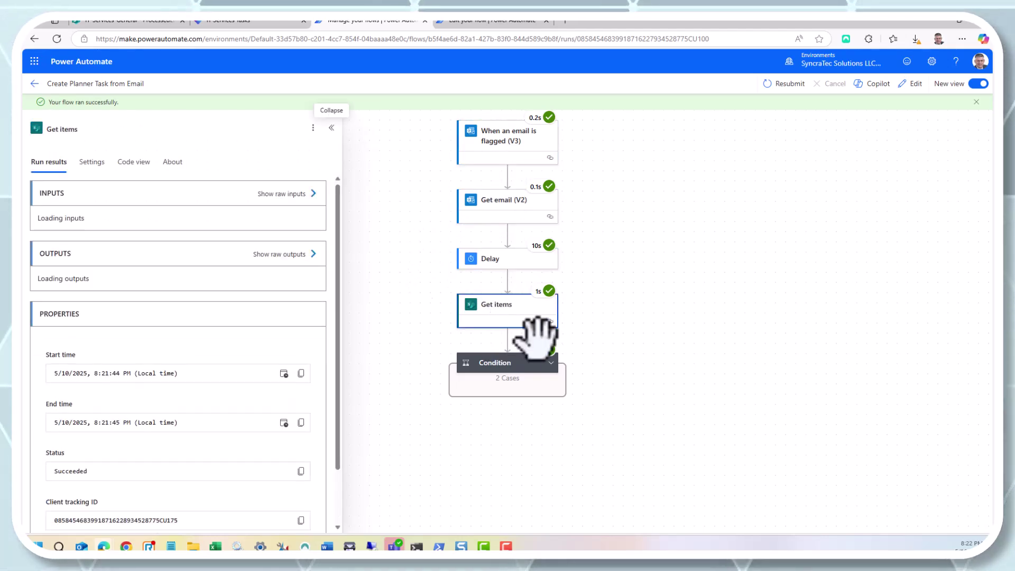
Expand the Condition and its False branch, then check the Create a task step's results.
left_click(551, 363)
scroll(793, 303, "down", 2)
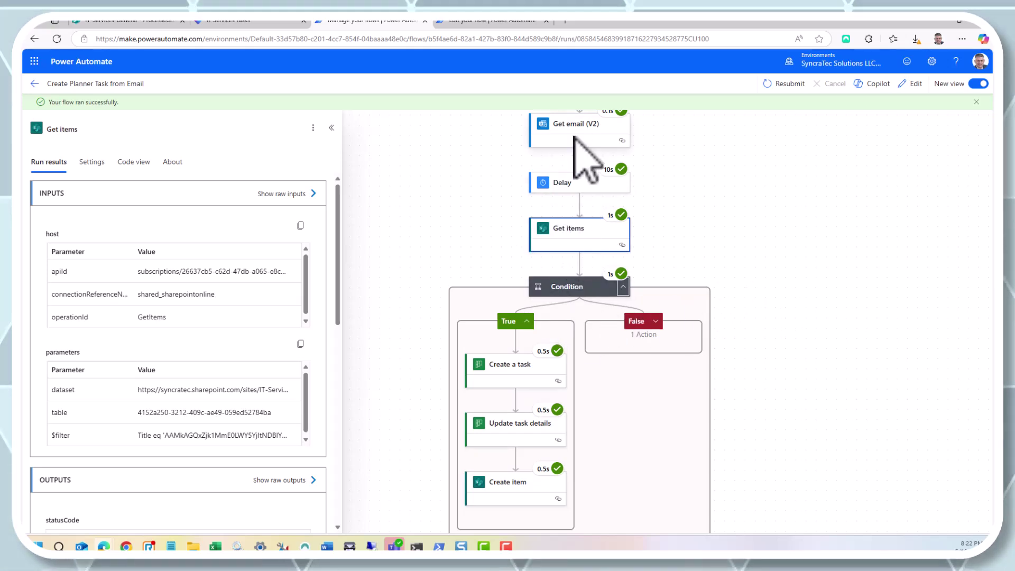
left_click(647, 338)
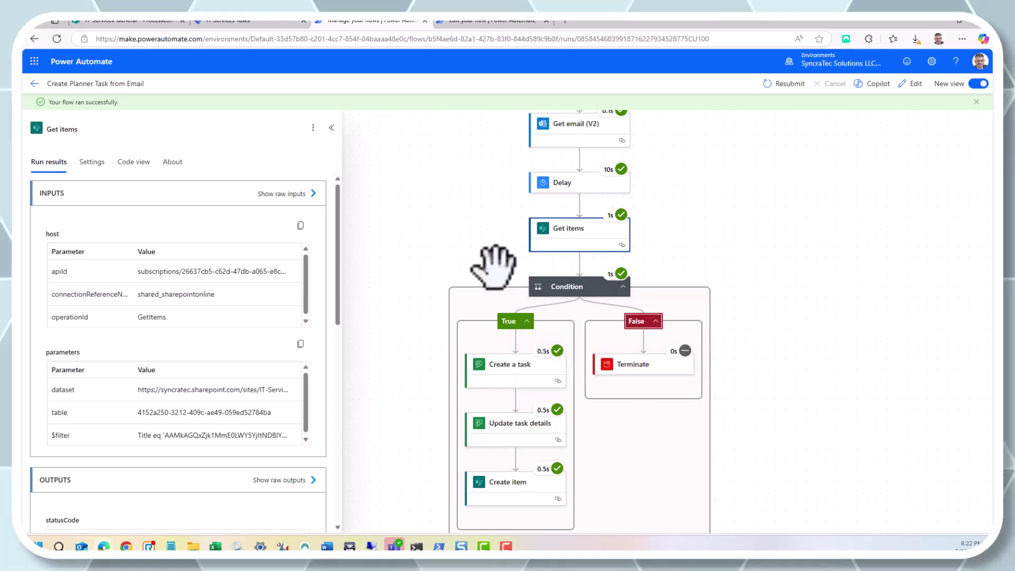
scroll(561, 180, "down", 3)
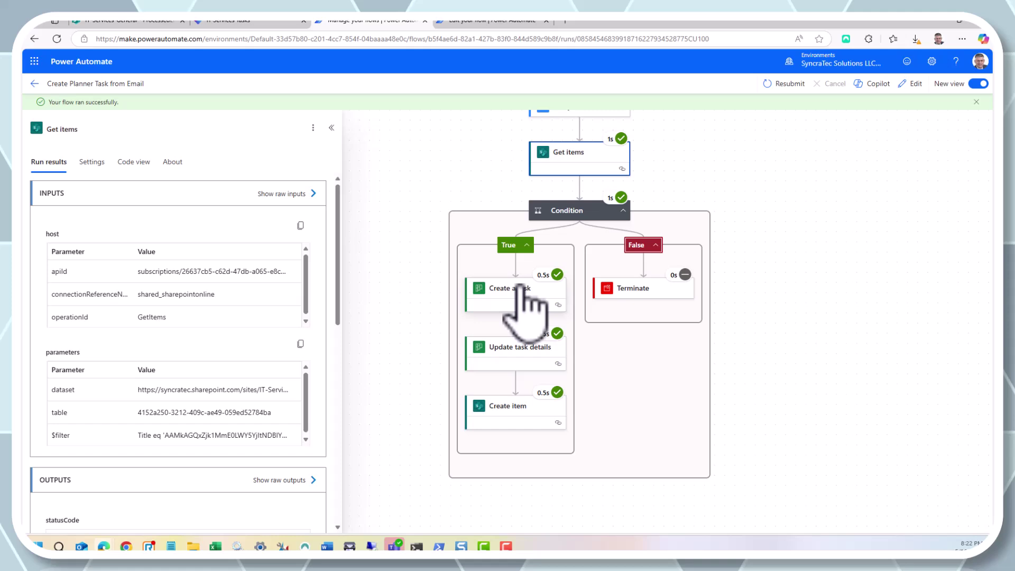
left_click(515, 291)
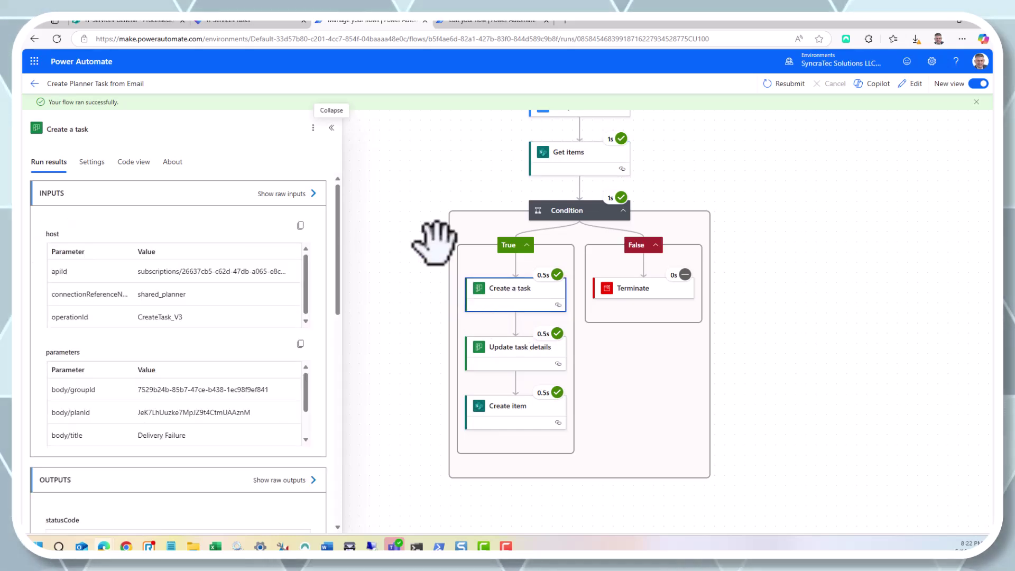
Reload the IT Services Tasks plan board and open the Delivery Failure task.
left_click(267, 21)
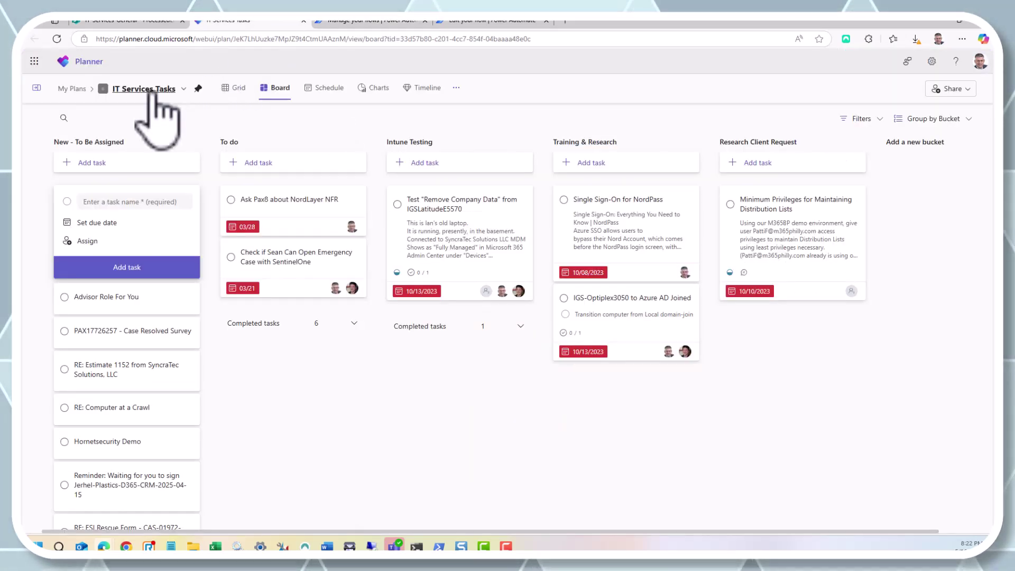
left_click(57, 39)
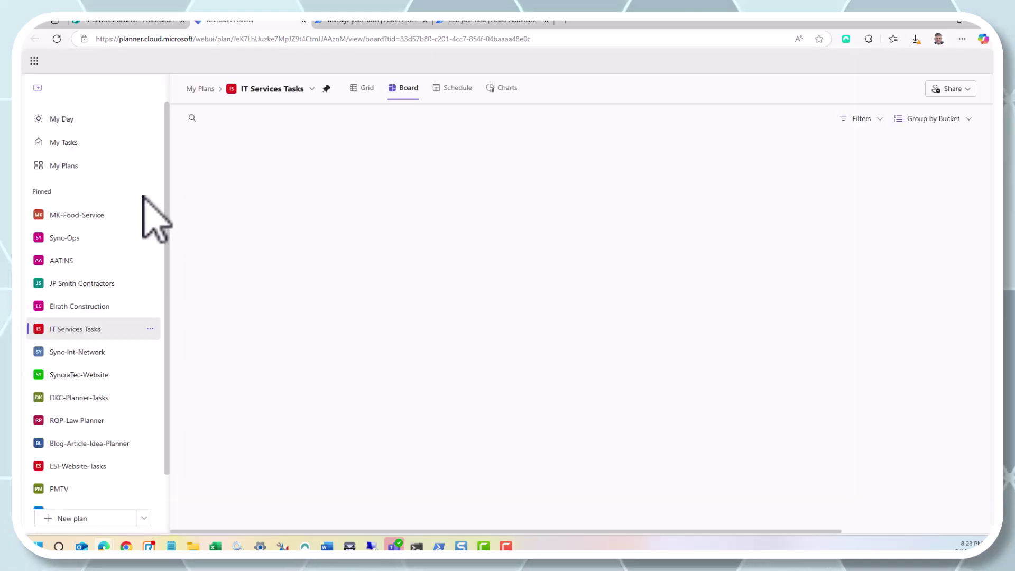
left_click(37, 88)
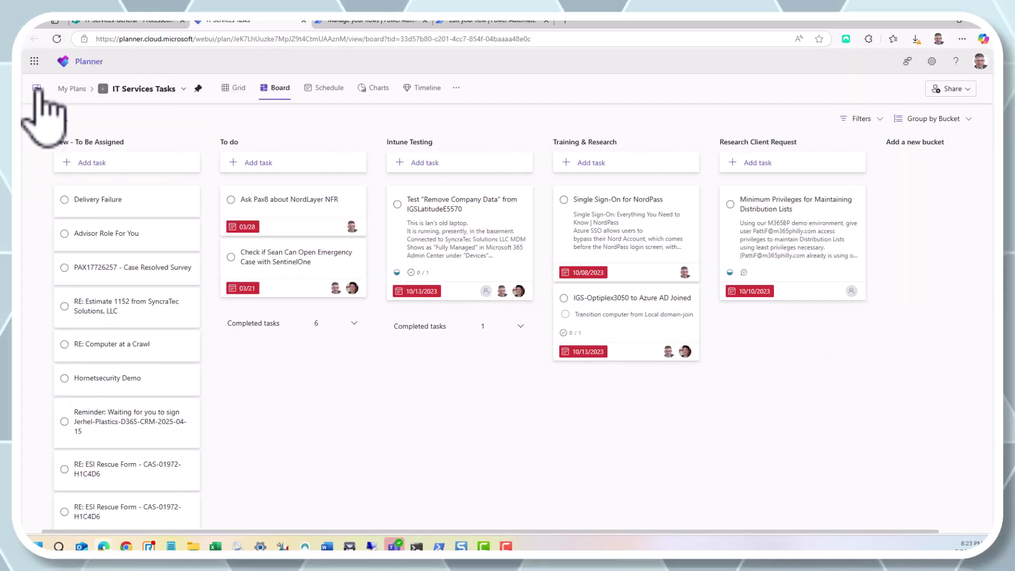
left_click(105, 200)
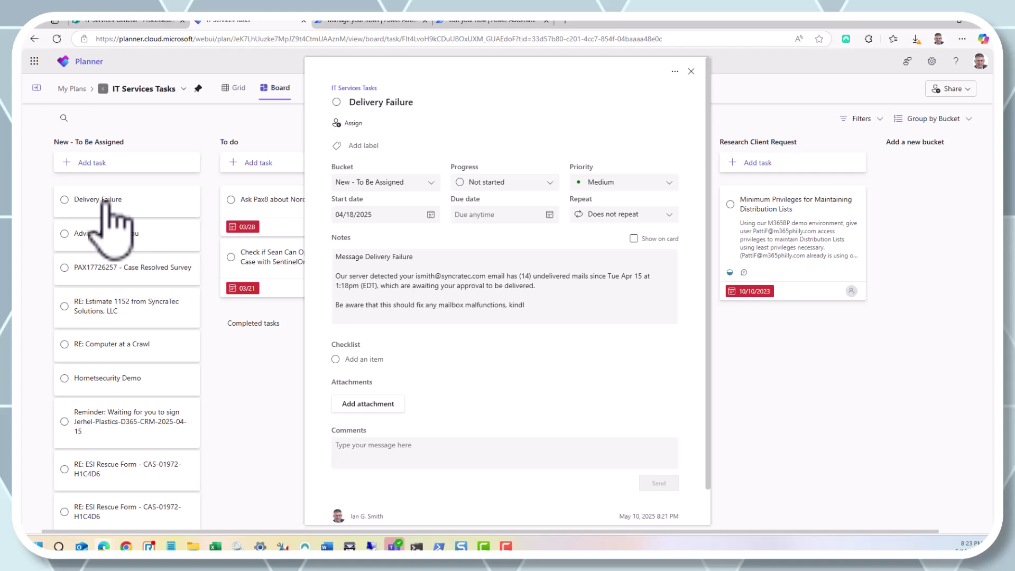
Assign the task to the suggested team member and set its due date to May 14, 2025.
left_click(355, 124)
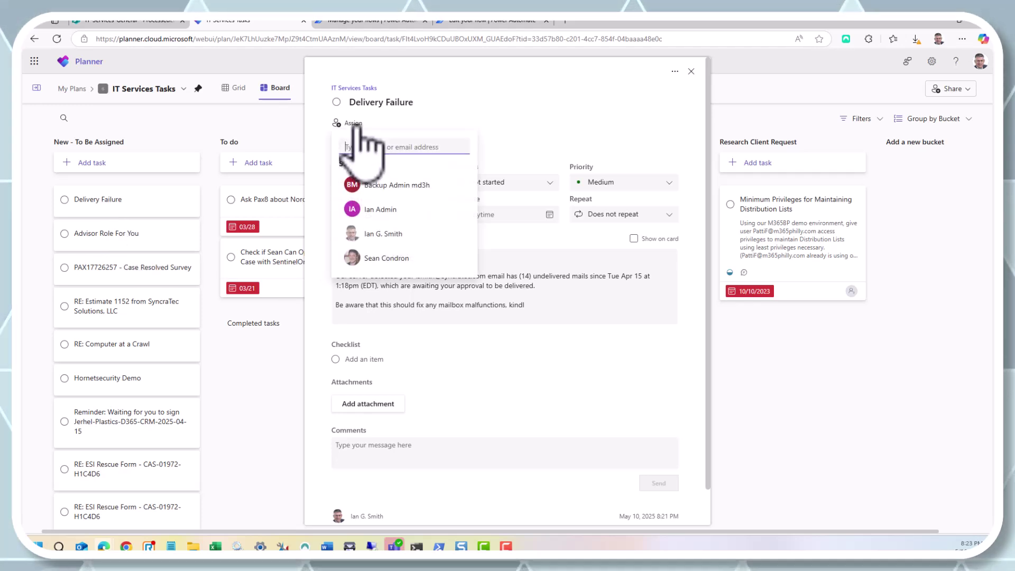
left_click(390, 233)
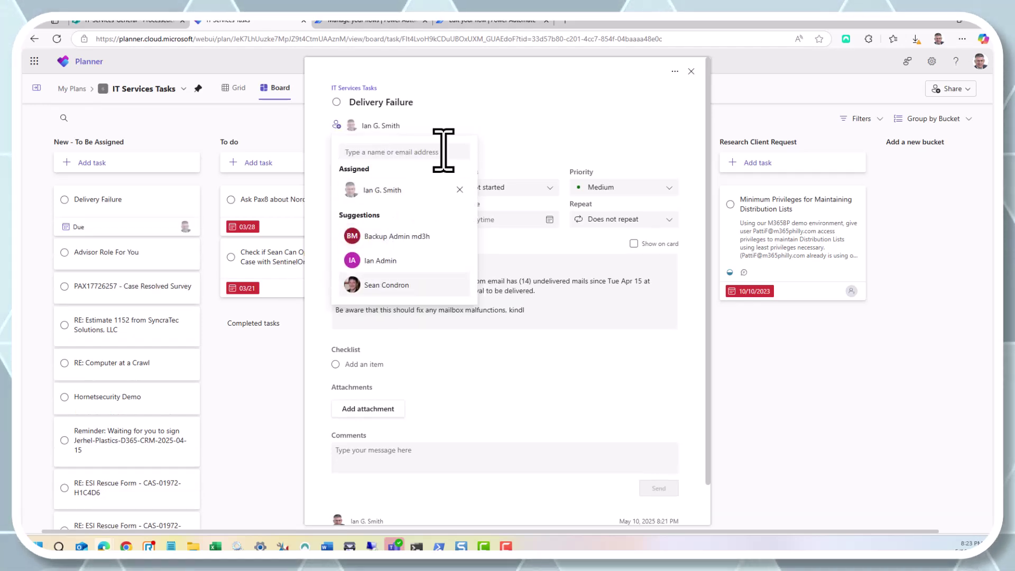
left_click(555, 113)
left_click(549, 219)
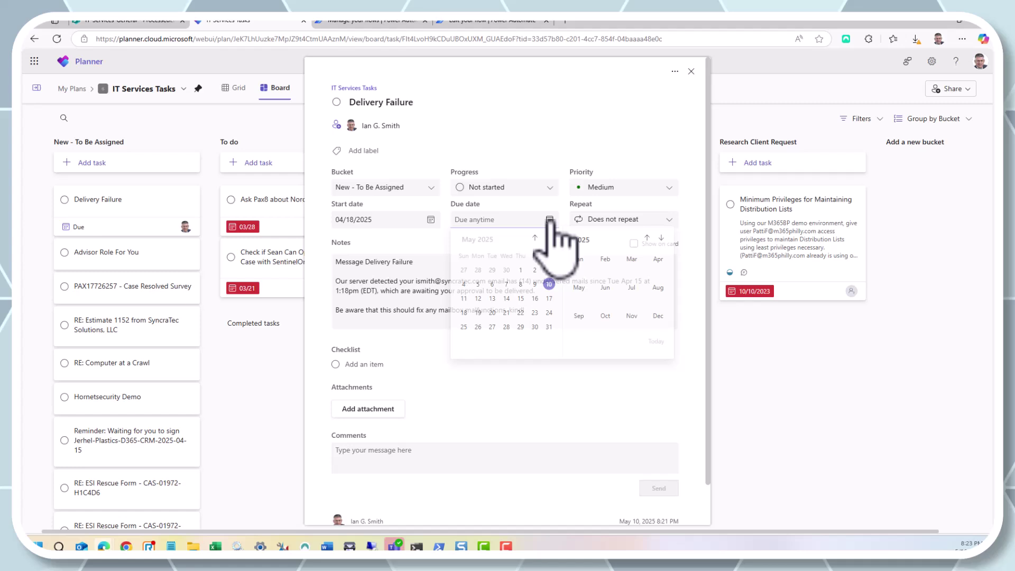
left_click(508, 300)
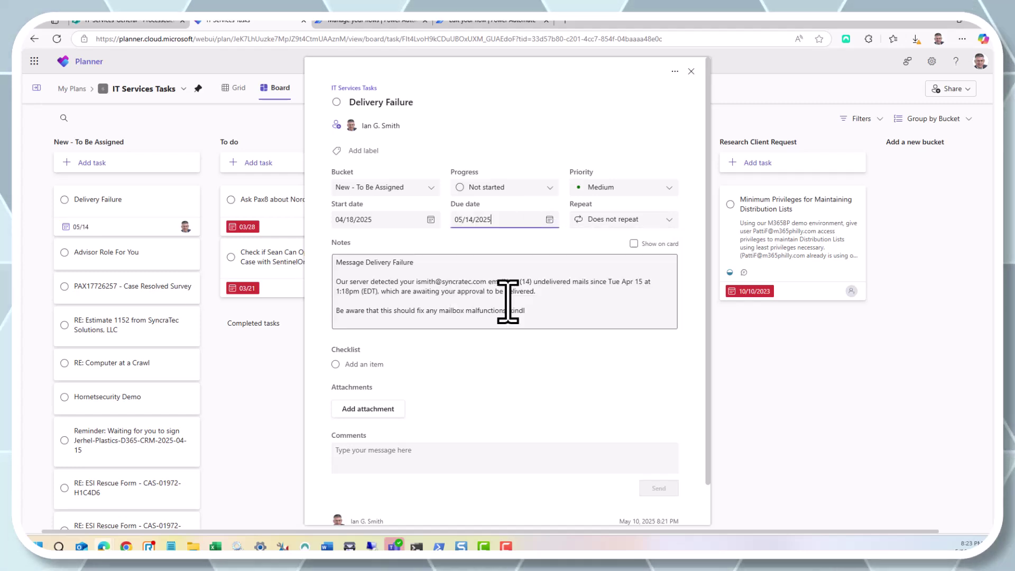
left_click(691, 71)
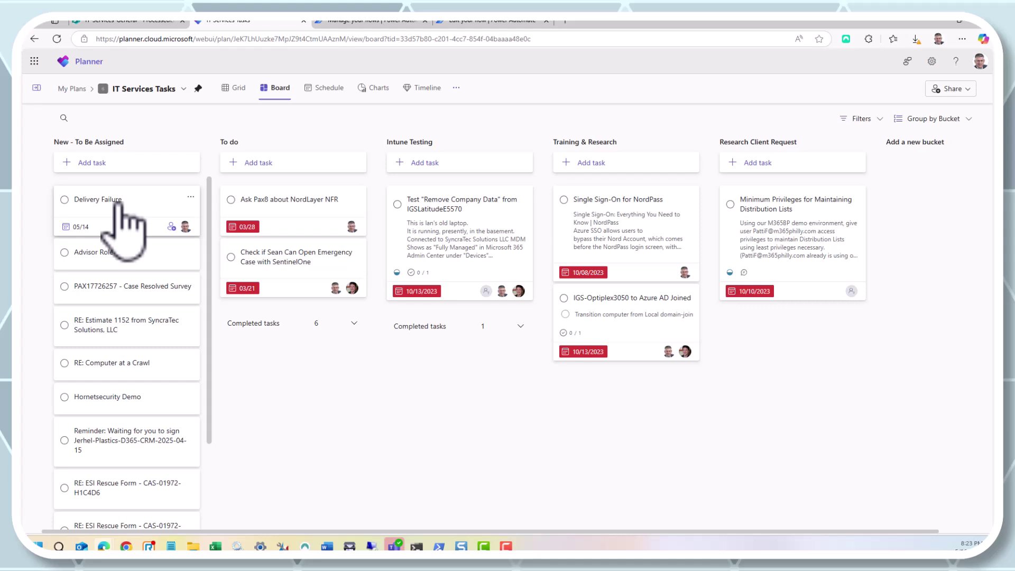
Drag the Delivery Failure card into the To do bucket.
left_click_drag(123, 214, 280, 277)
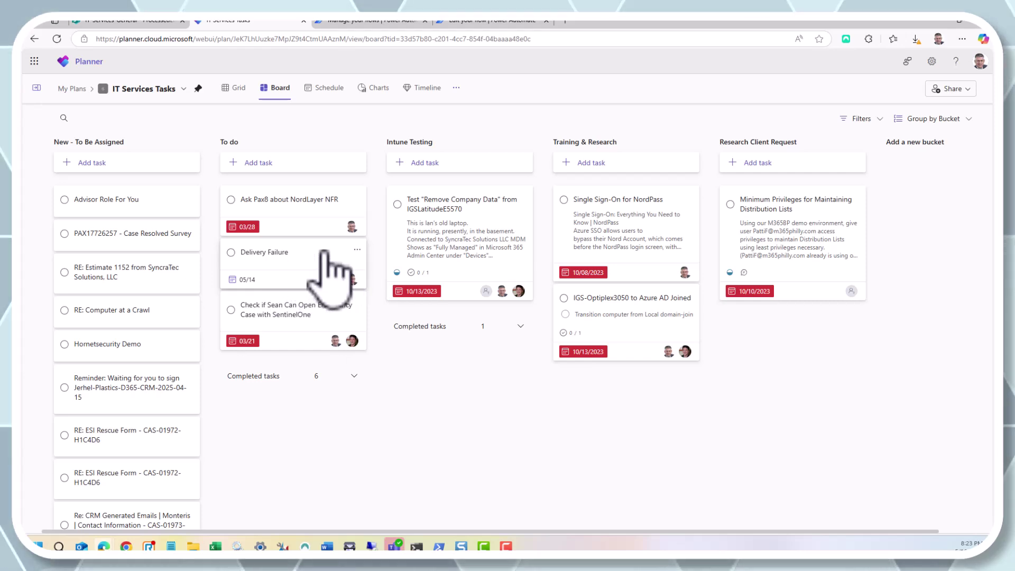
left_click(357, 250)
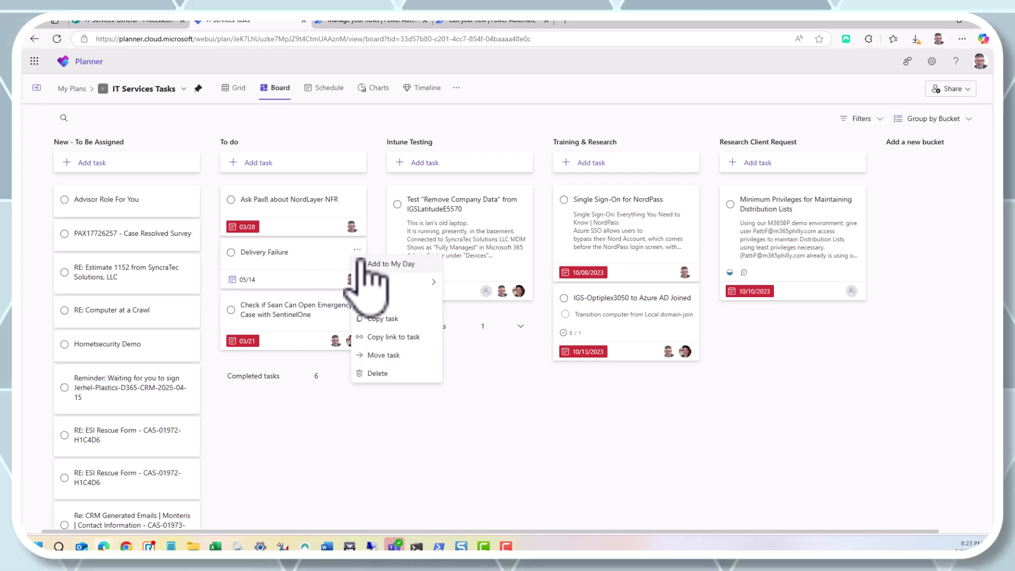
left_click(359, 250)
left_click(305, 262)
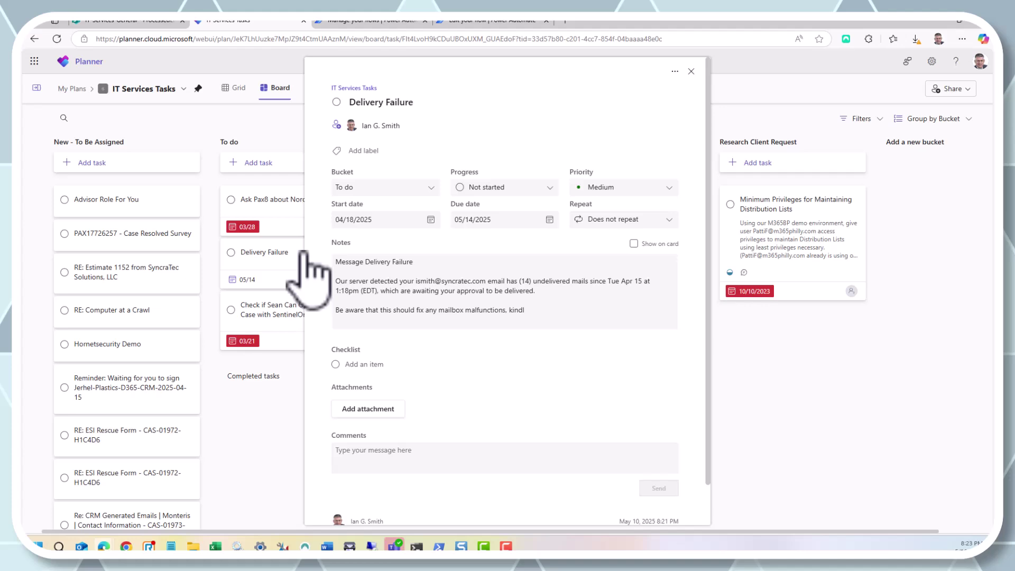
left_click(288, 259)
left_click(358, 250)
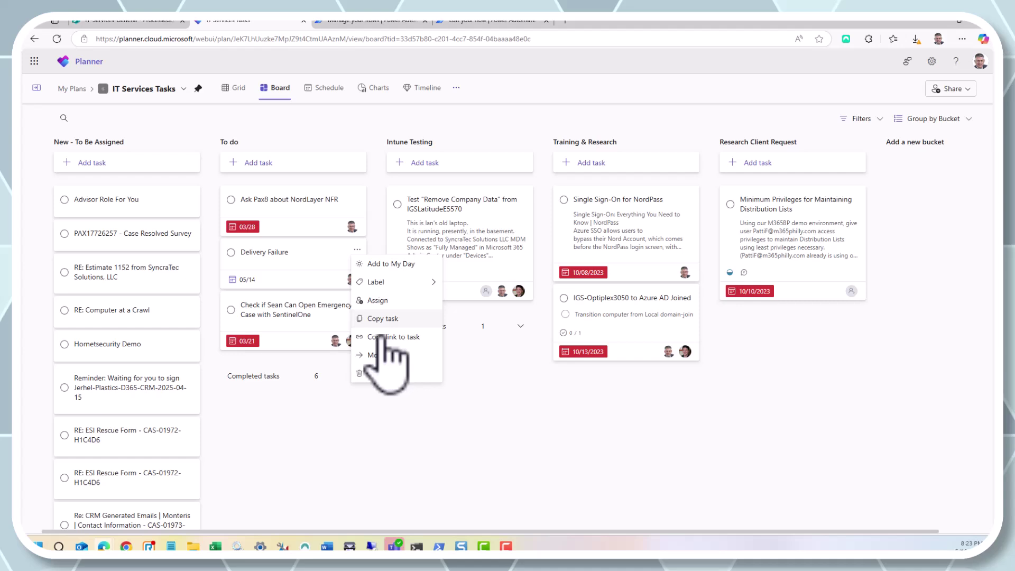
Move the task to the MK-Food-Service plan and open that plan's board.
left_click(389, 355)
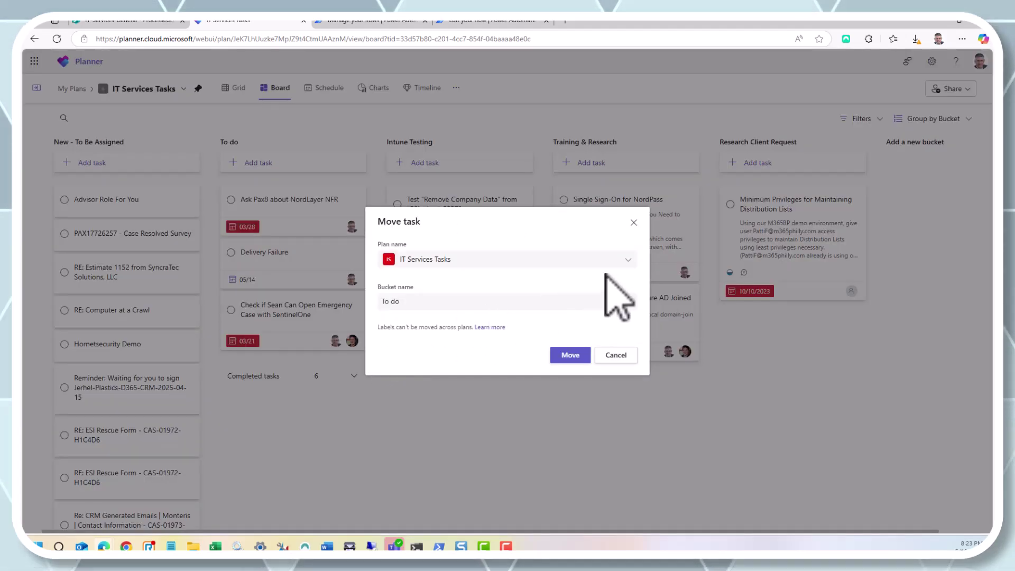
left_click(629, 260)
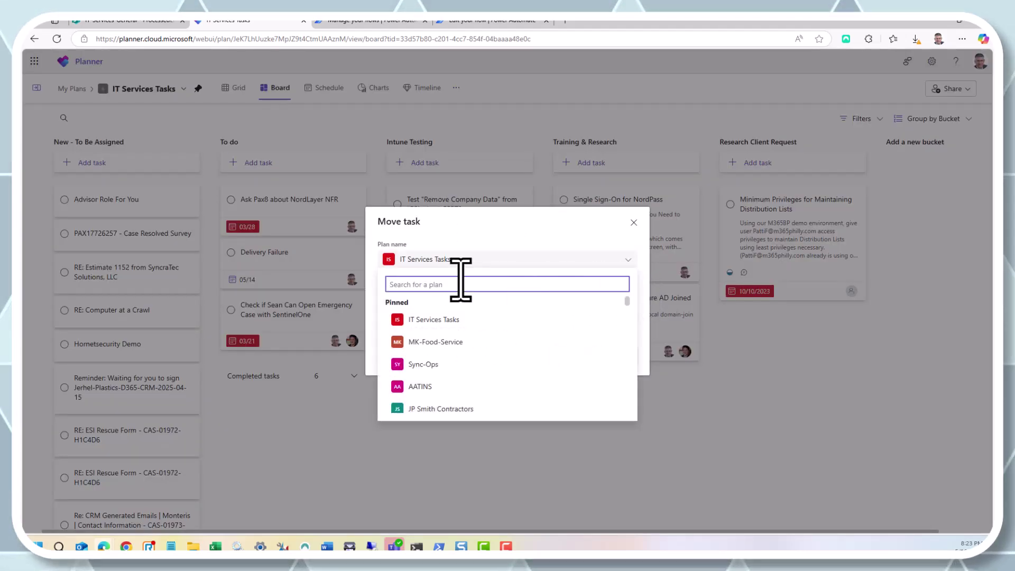
left_click(427, 342)
left_click(457, 301)
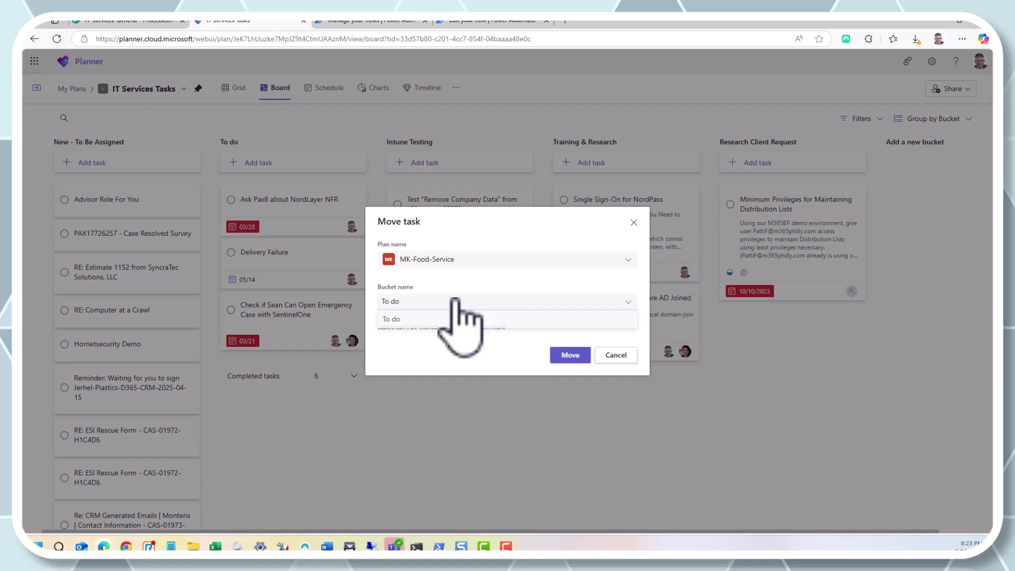
left_click(453, 318)
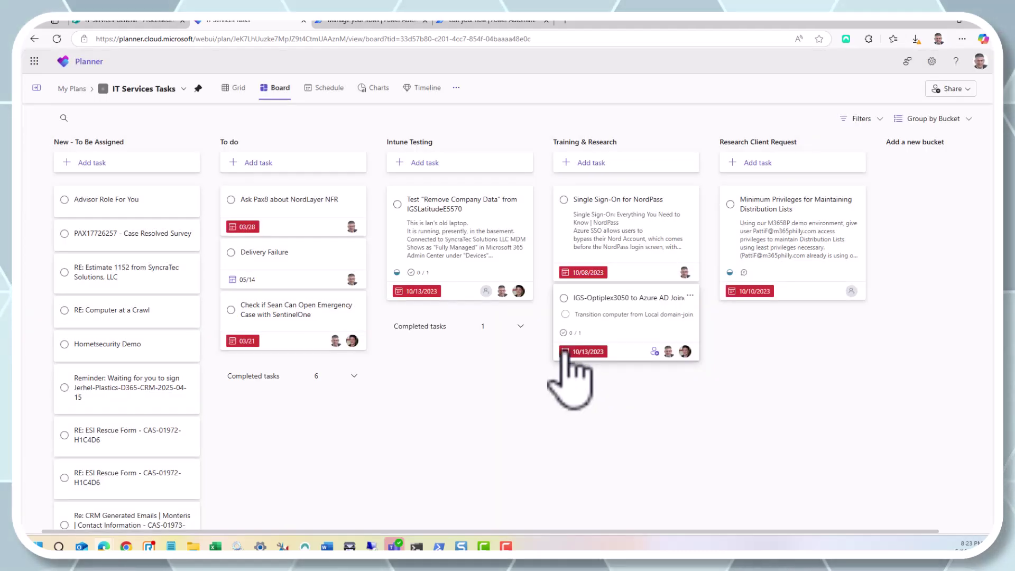
left_click(37, 88)
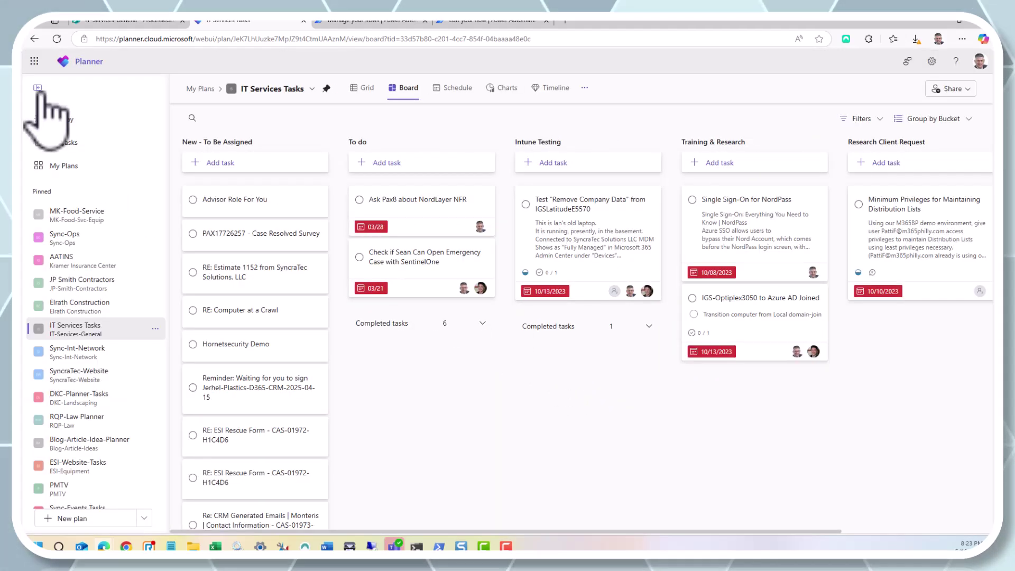
left_click(74, 211)
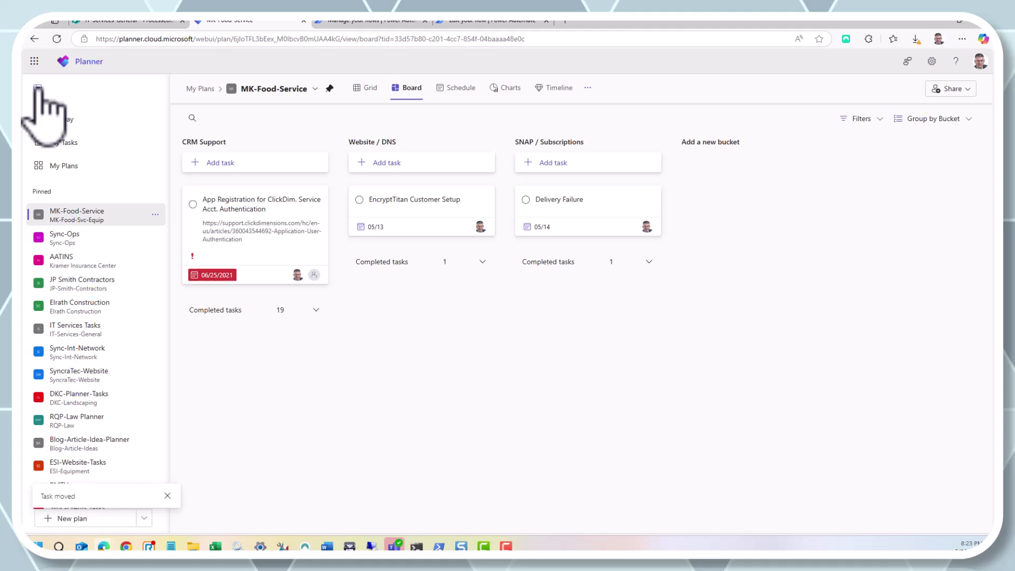